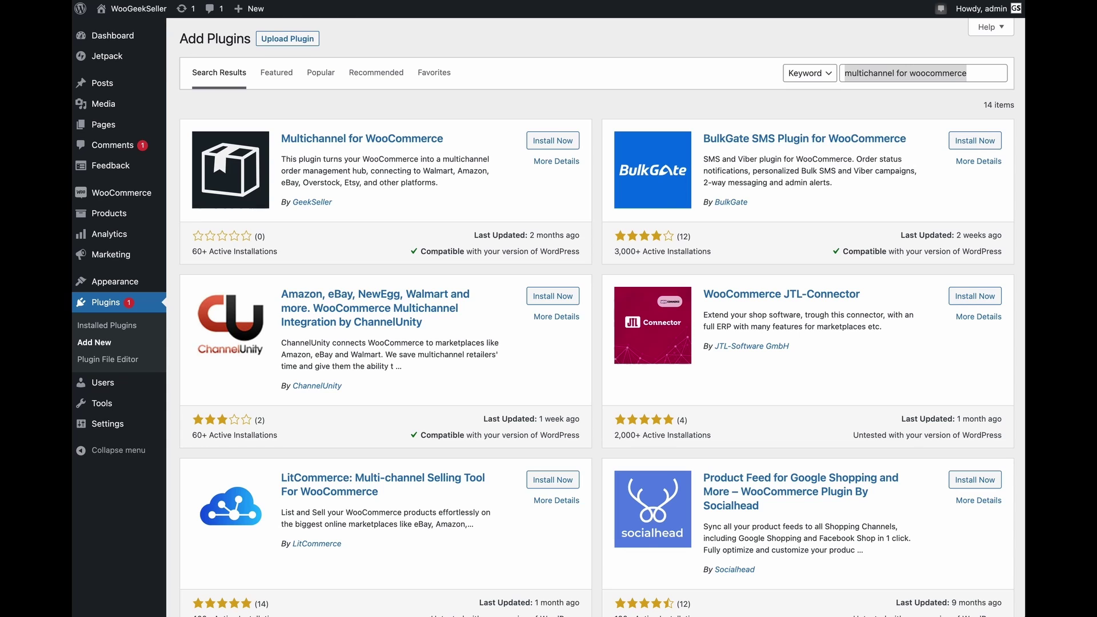
# - Search Add New plugins for 'multichannel for woocommerce' and install the plugin
pyautogui.click(355, 95)
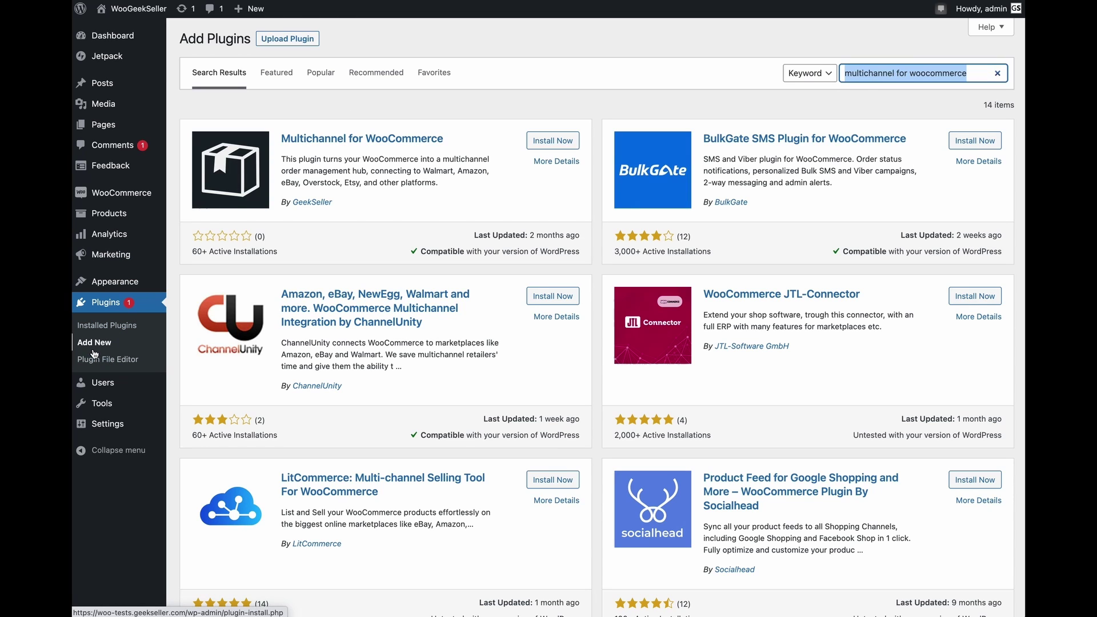
pyautogui.click(857, 94)
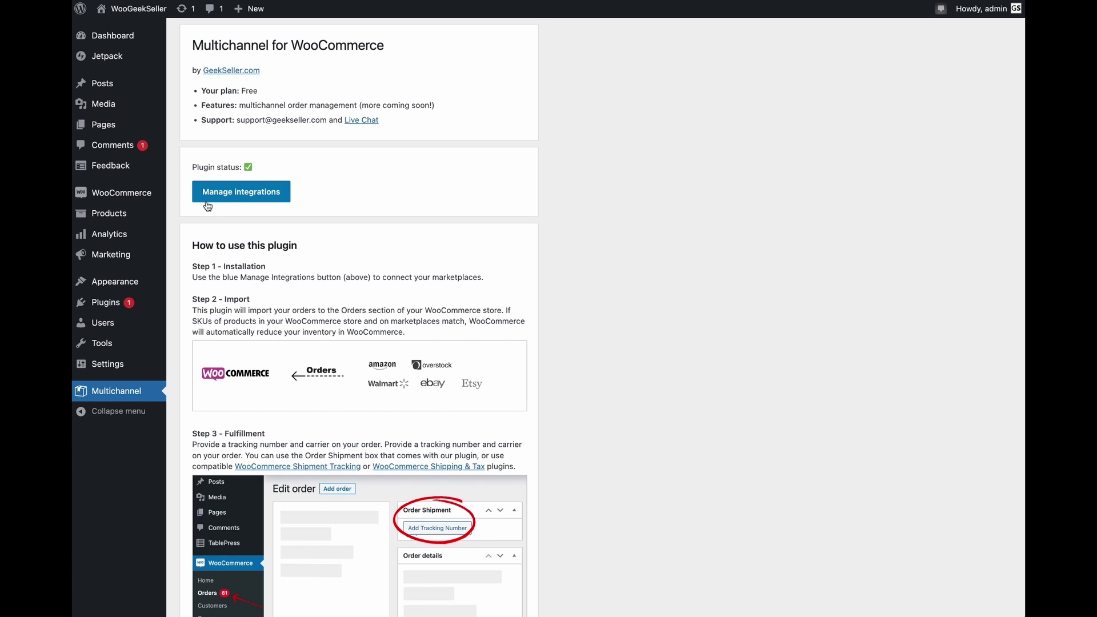
# - Open the integrations manager and choose Amazon as the new marketplace to connect
pyautogui.click(266, 202)
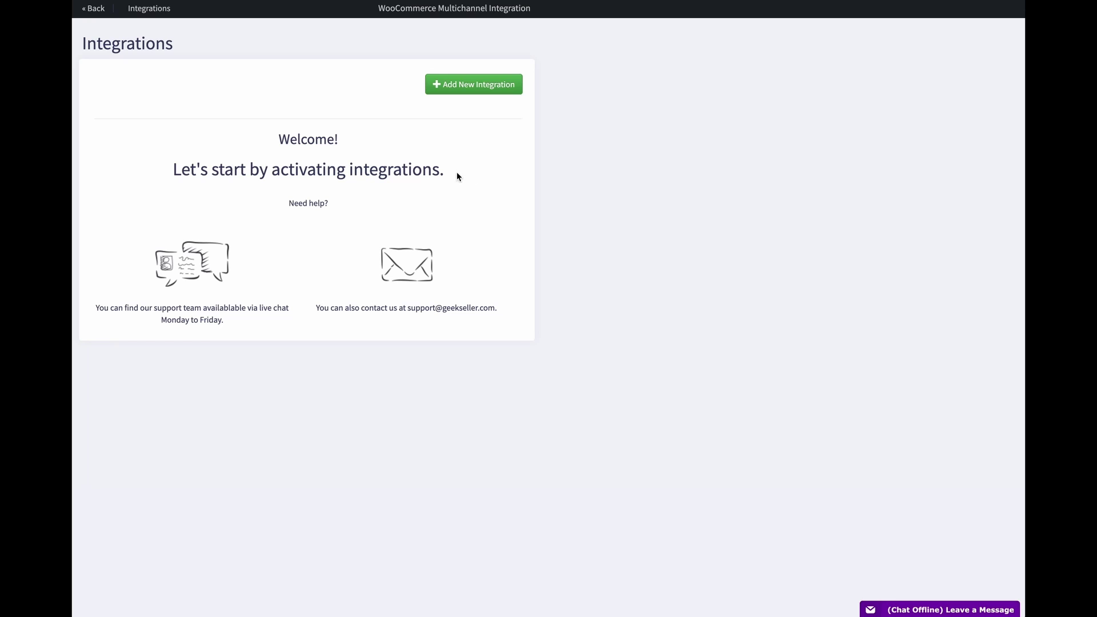
pyautogui.click(495, 88)
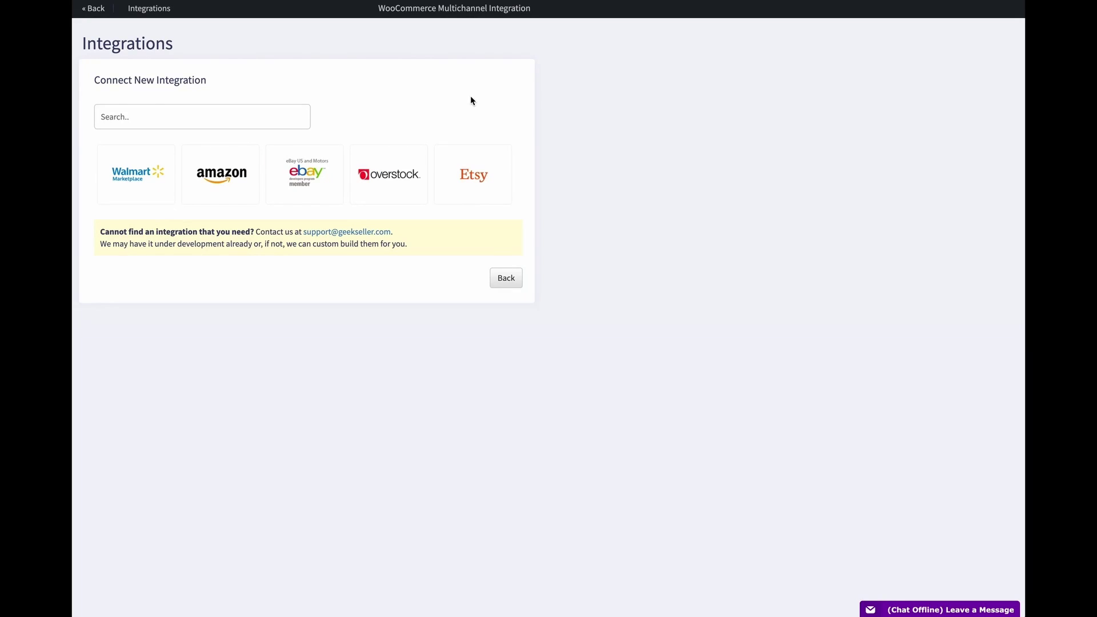
pyautogui.click(218, 193)
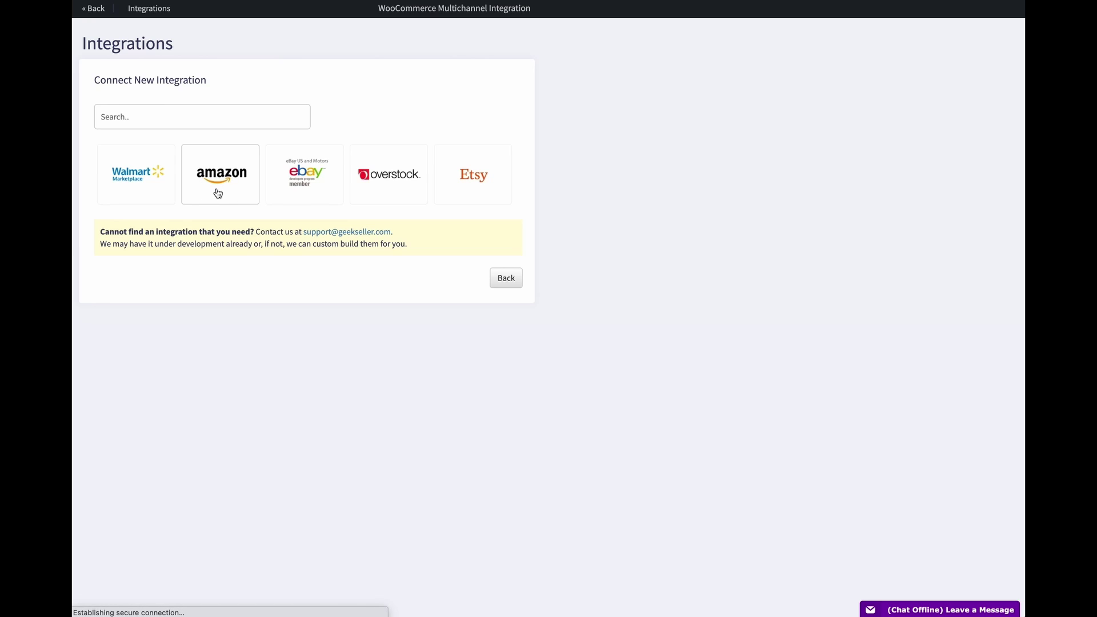
# - Create the Amazon Account integration and authorize GeekSeller in Amazon Seller Central
pyautogui.click(655, 227)
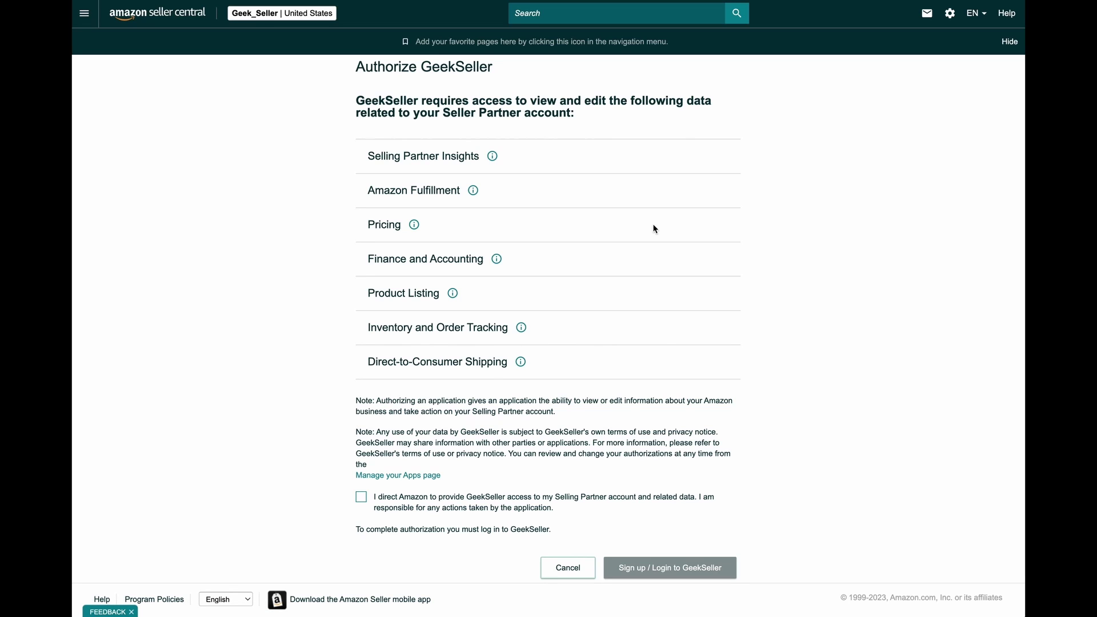
pyautogui.click(361, 497)
pyautogui.click(666, 572)
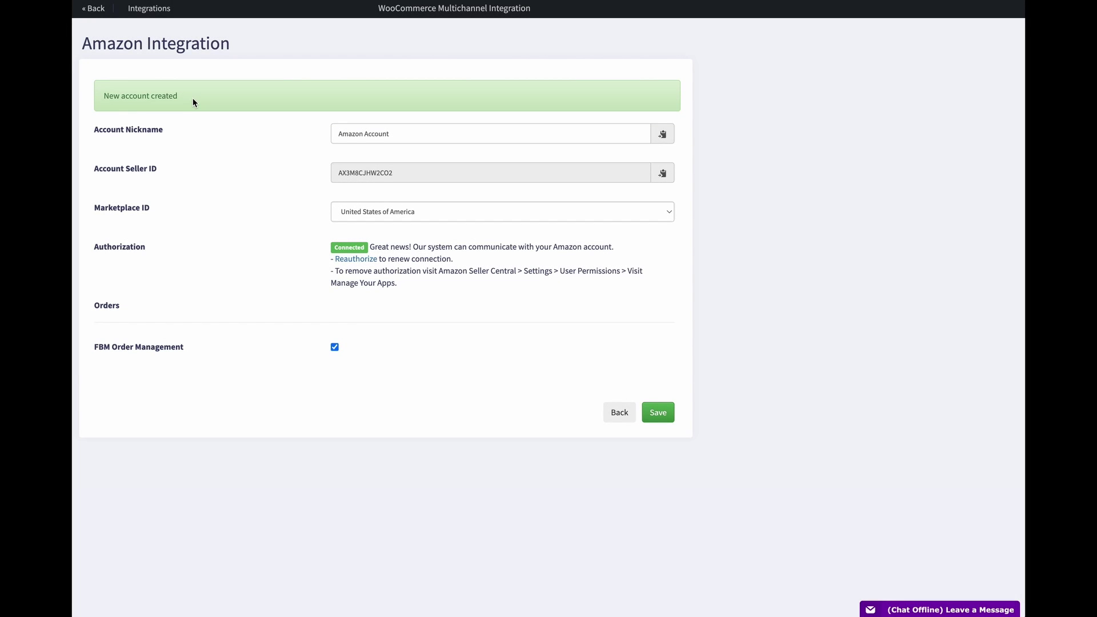
pyautogui.moveTo(193, 99); pyautogui.dragTo(101, 95)
# - Go back from the Amazon integration page to the WordPress Multichannel page
pyautogui.click(184, 100)
pyautogui.click(96, 8)
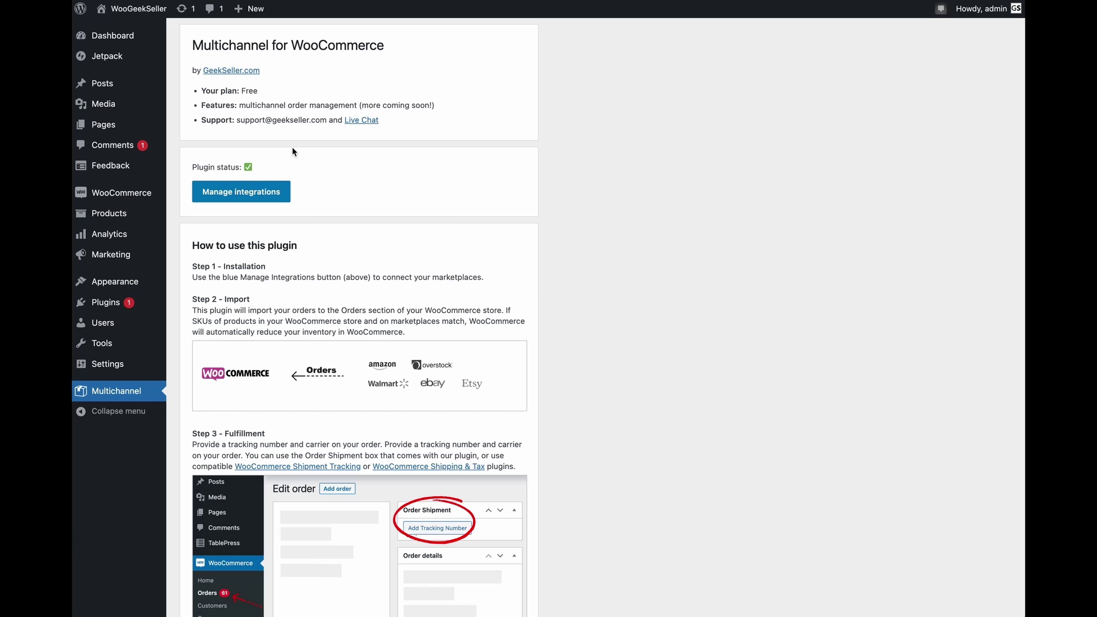
pyautogui.moveTo(137, 195)
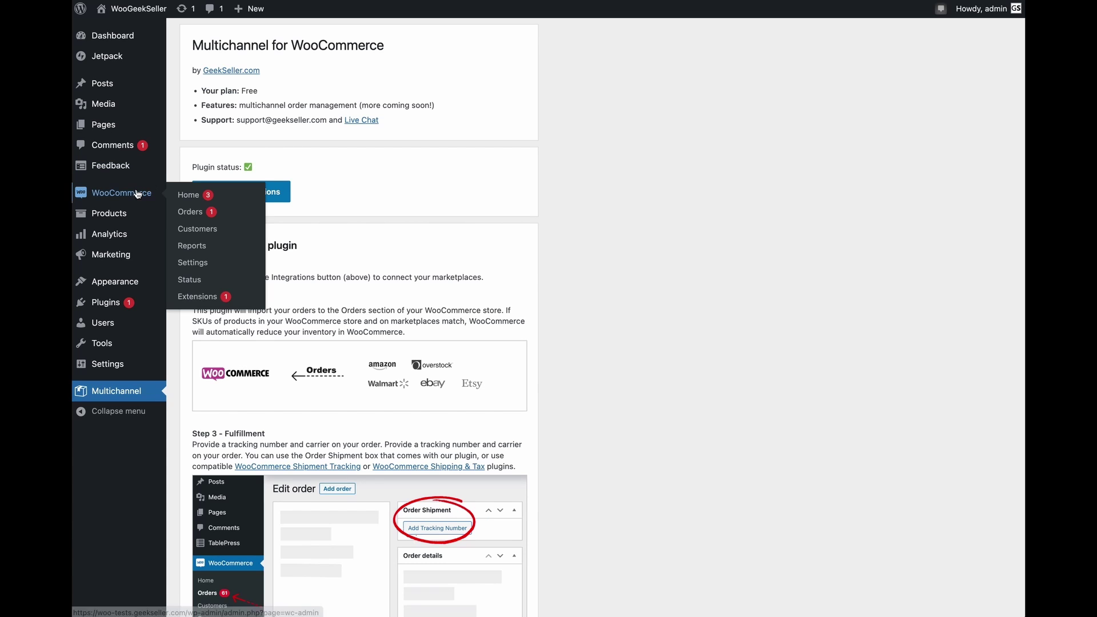
# - Open WooCommerce Orders and review the search box, marketplace status filter and Status columns
pyautogui.click(190, 214)
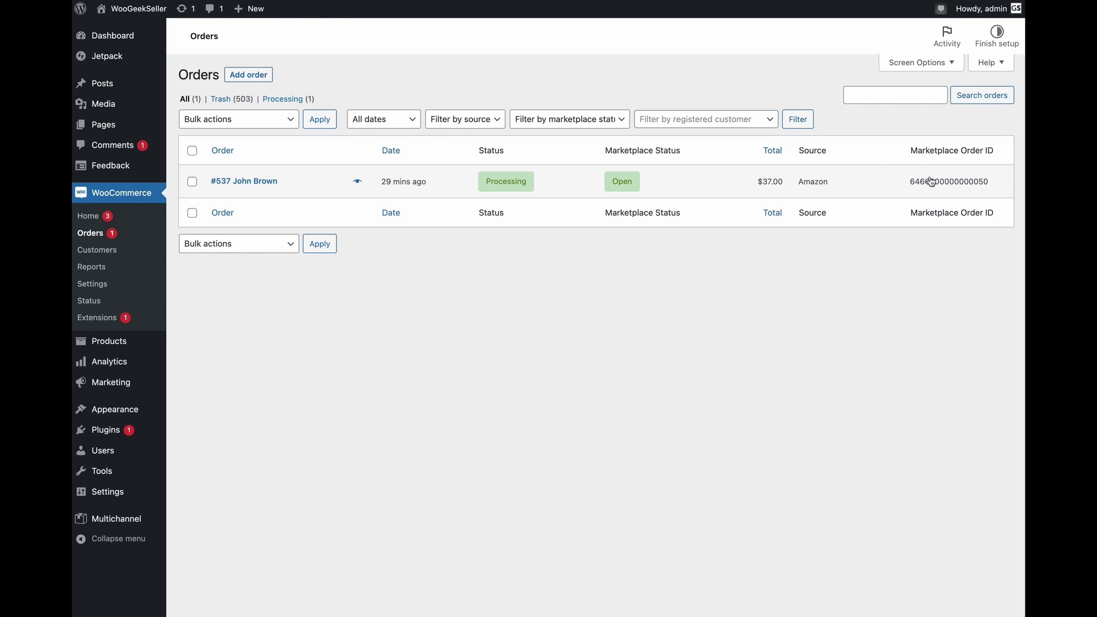
pyautogui.click(878, 99)
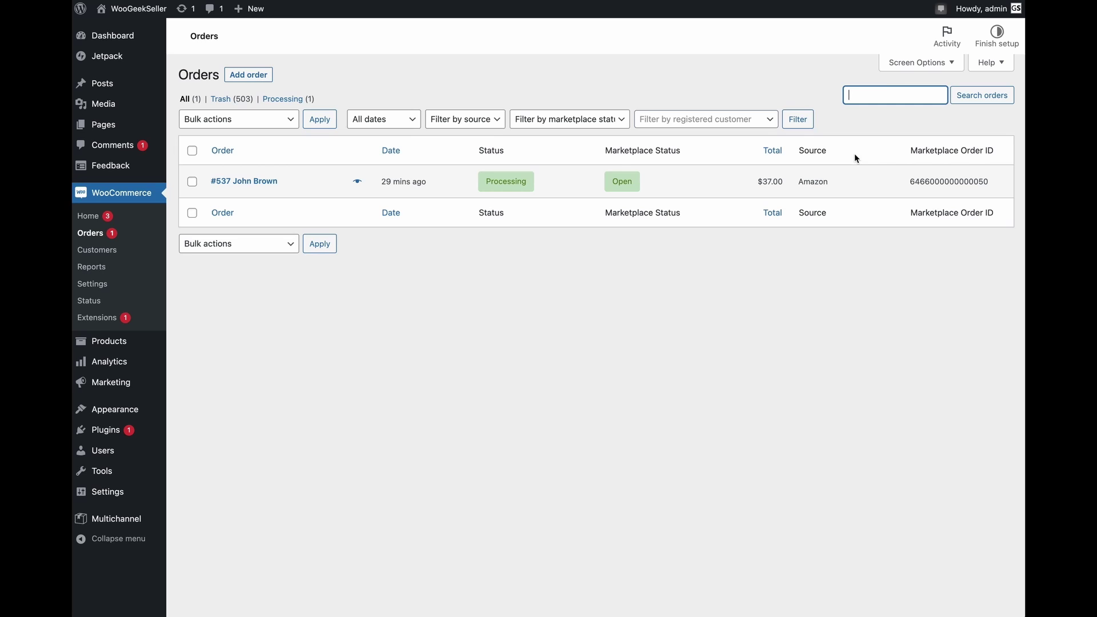
pyautogui.click(541, 129)
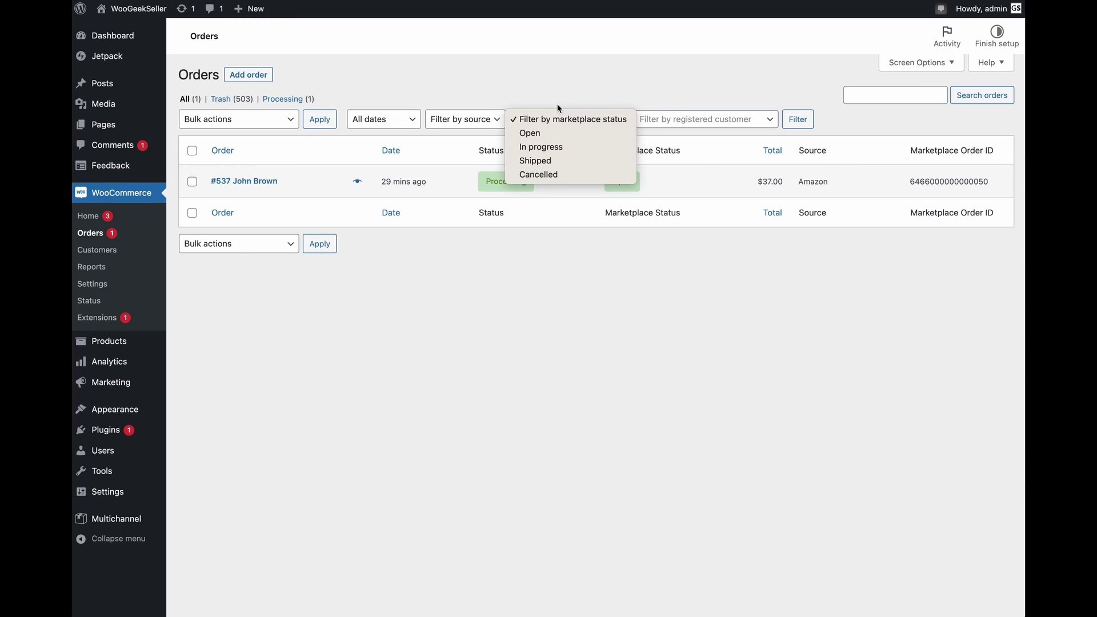
pyautogui.click(558, 102)
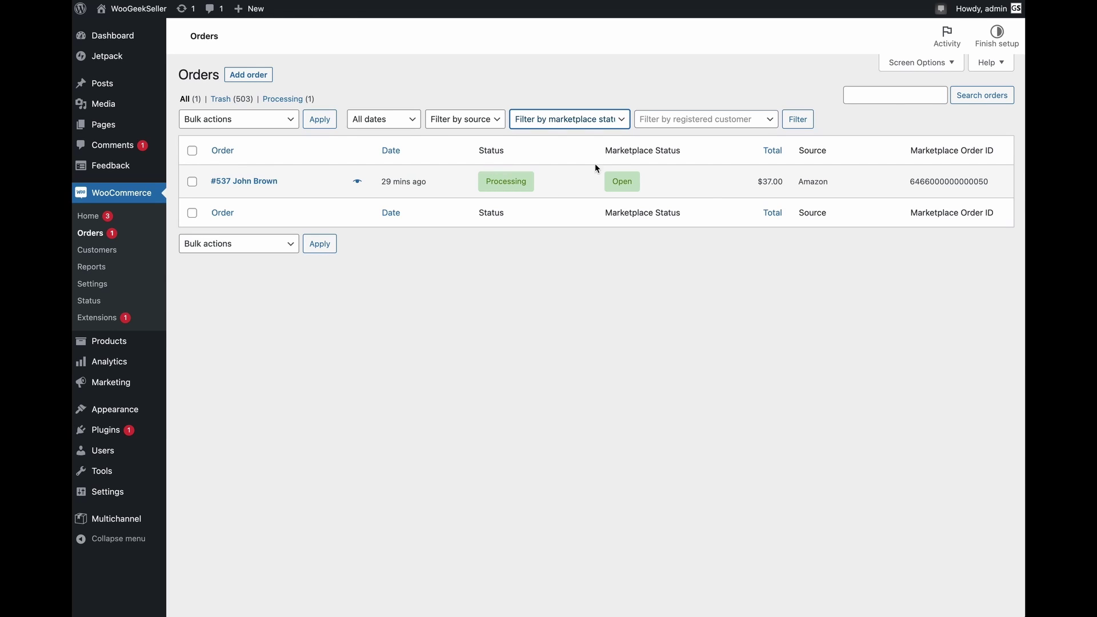
pyautogui.doubleClick(484, 151)
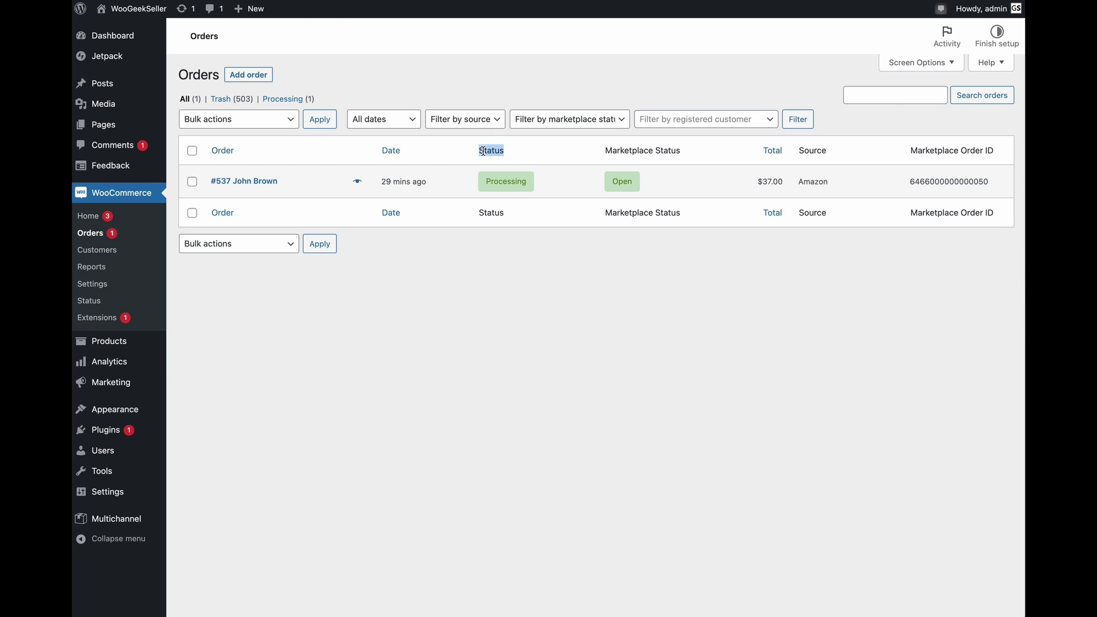
pyautogui.moveTo(606, 151); pyautogui.dragTo(695, 152)
pyautogui.click(622, 151)
# - Open Amazon order #537 and review the missing SKU abc-2 warning and item SKUs
pyautogui.click(266, 182)
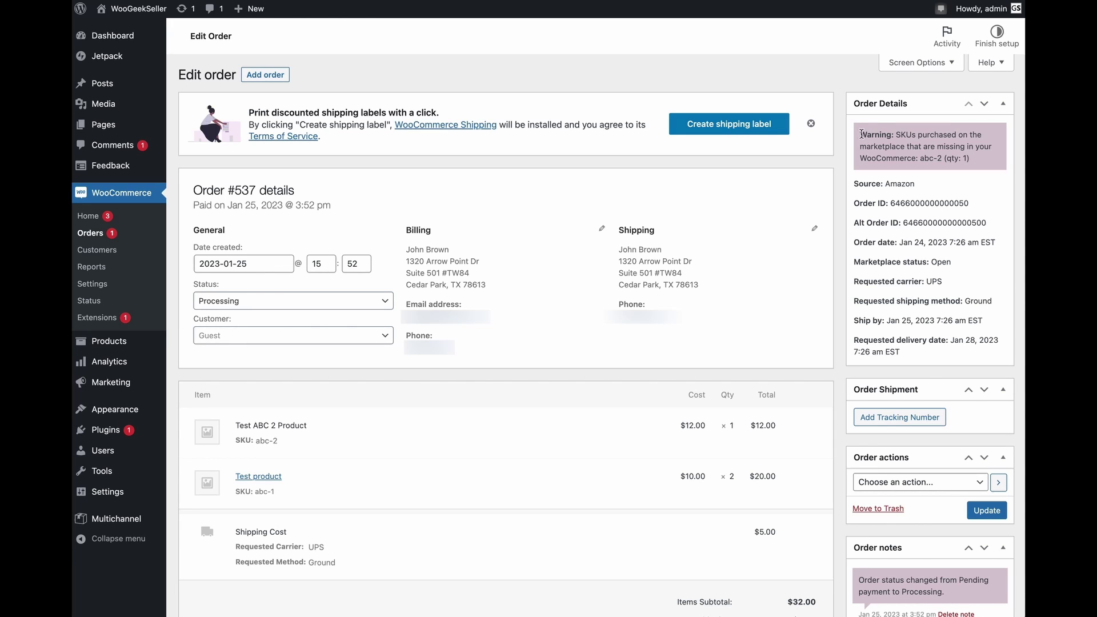
pyautogui.moveTo(862, 134); pyautogui.dragTo(903, 138)
pyautogui.click(902, 137)
pyautogui.moveTo(943, 158); pyautogui.dragTo(921, 158)
pyautogui.click(429, 477)
pyautogui.moveTo(254, 495); pyautogui.dragTo(272, 496)
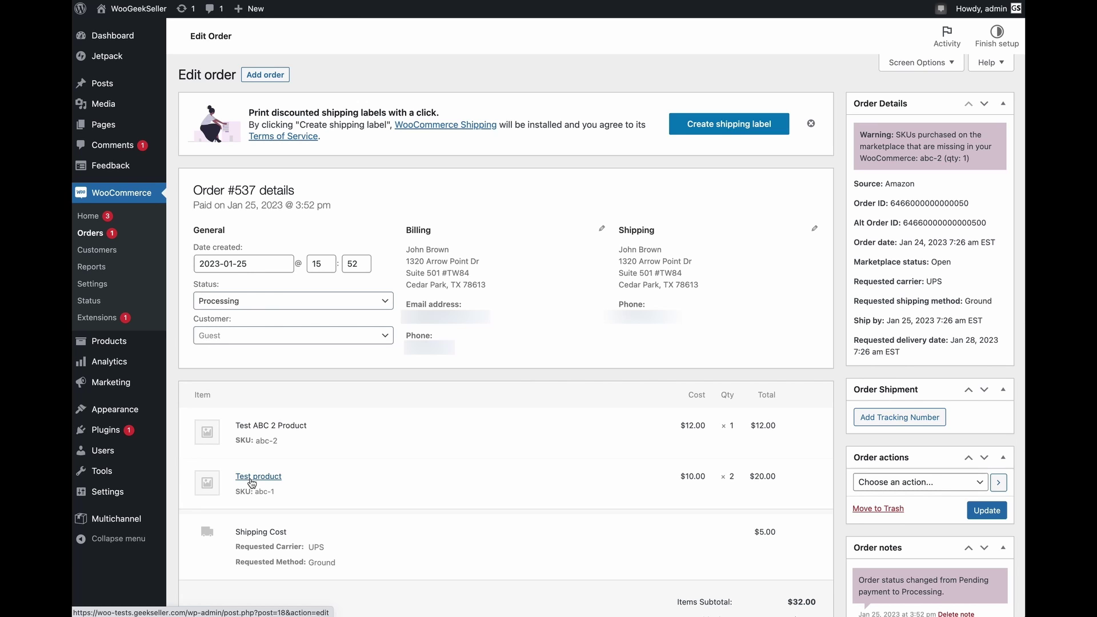
pyautogui.click(257, 477)
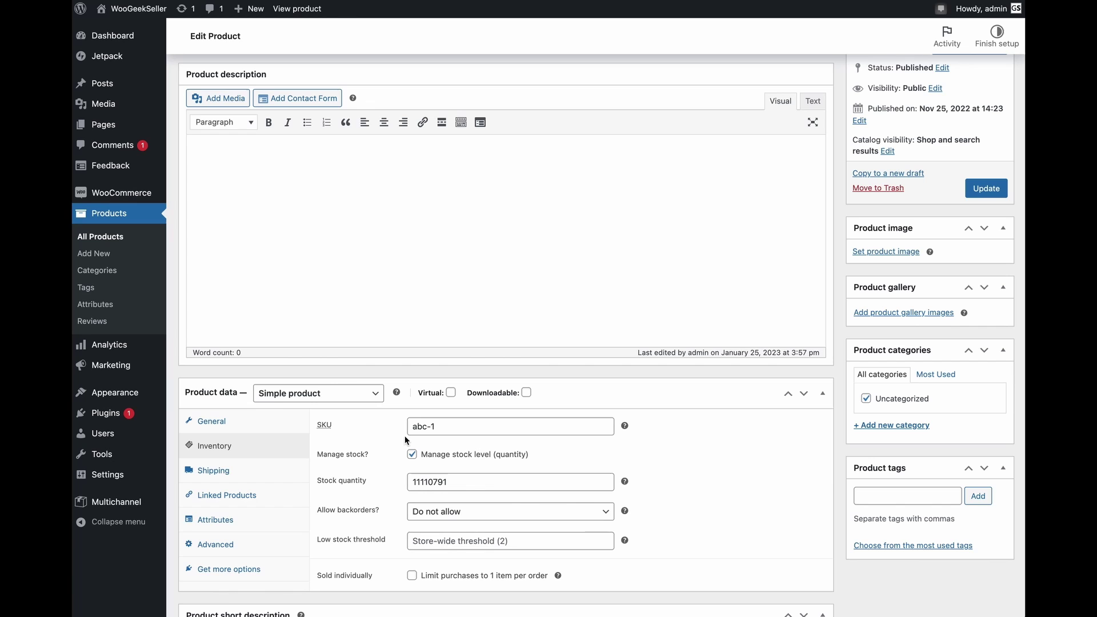
pyautogui.moveTo(403, 427); pyautogui.dragTo(442, 428)
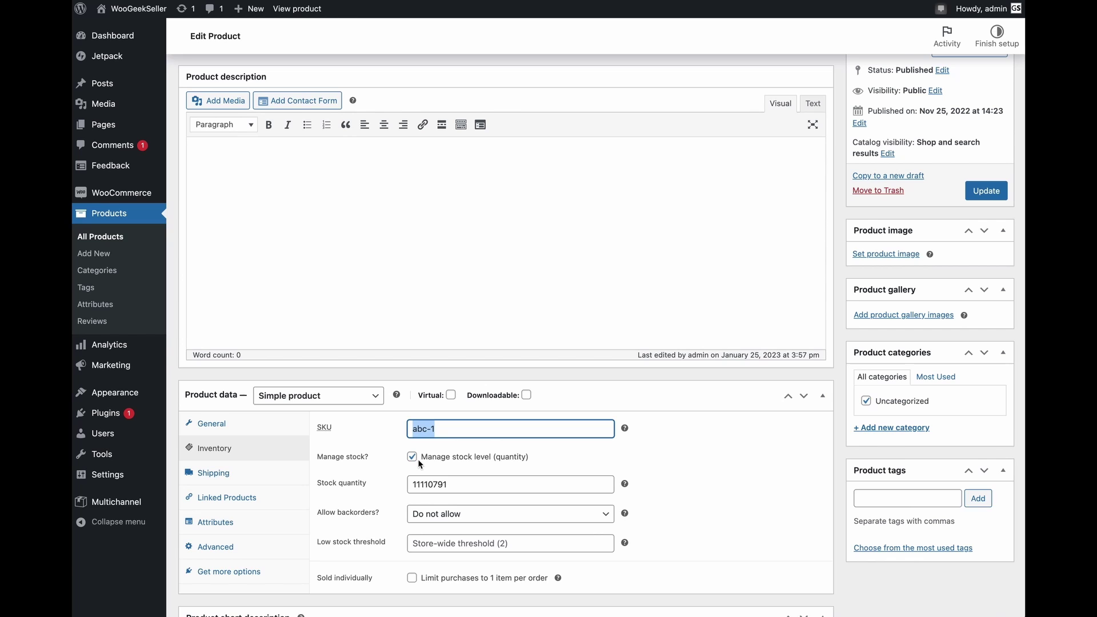
pyautogui.scroll(-1, 418, 460)
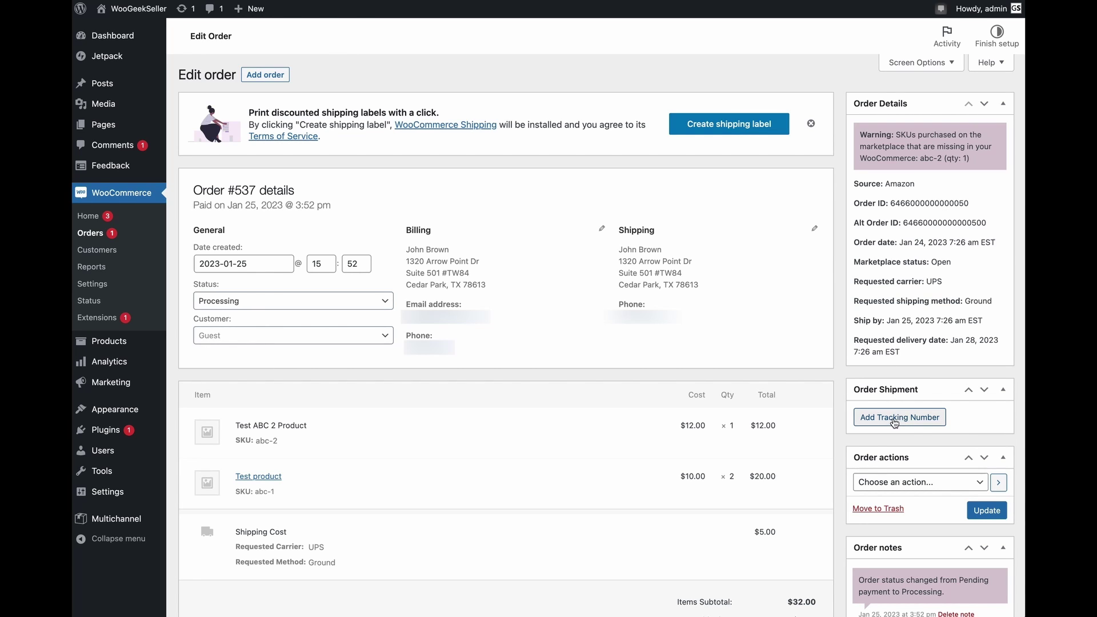
pyautogui.click(871, 423)
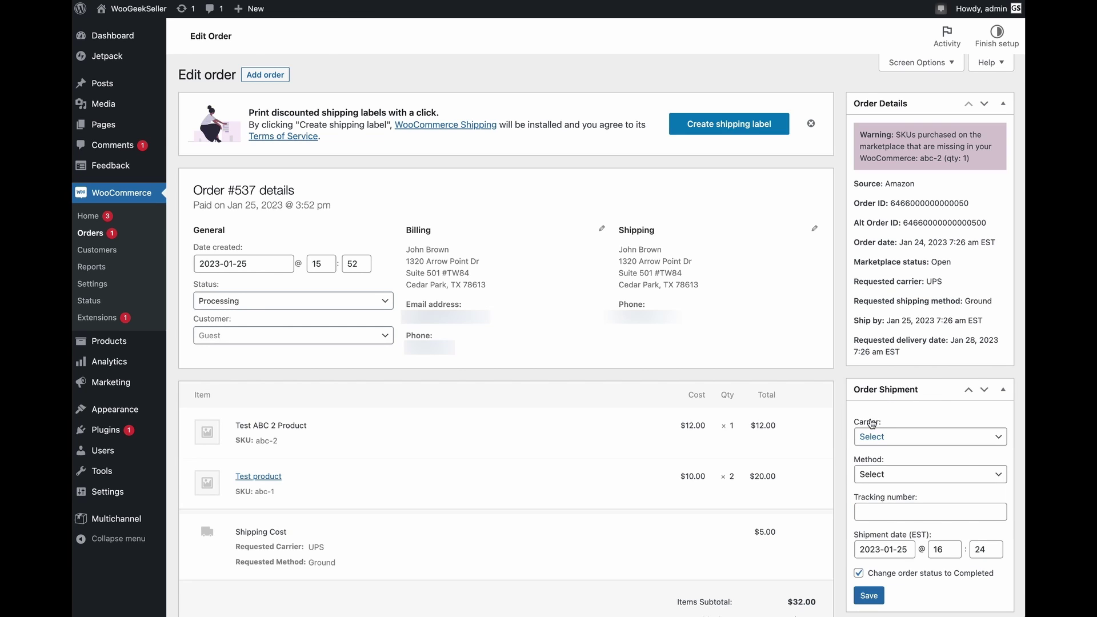
pyautogui.click(867, 437)
pyautogui.click(869, 452)
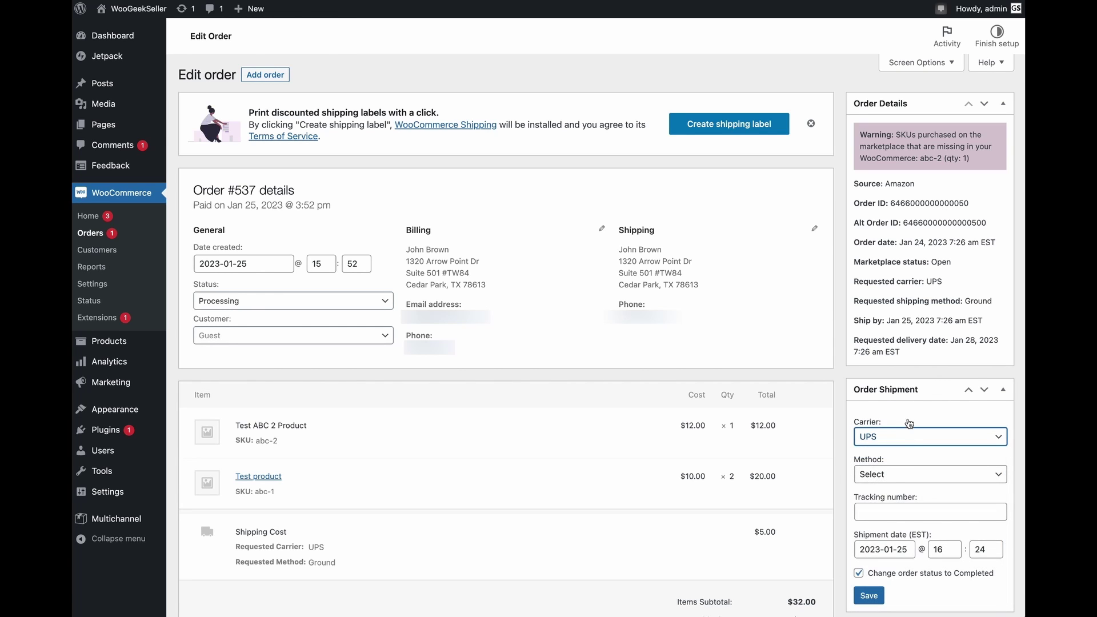
pyautogui.click(889, 476)
pyautogui.click(885, 503)
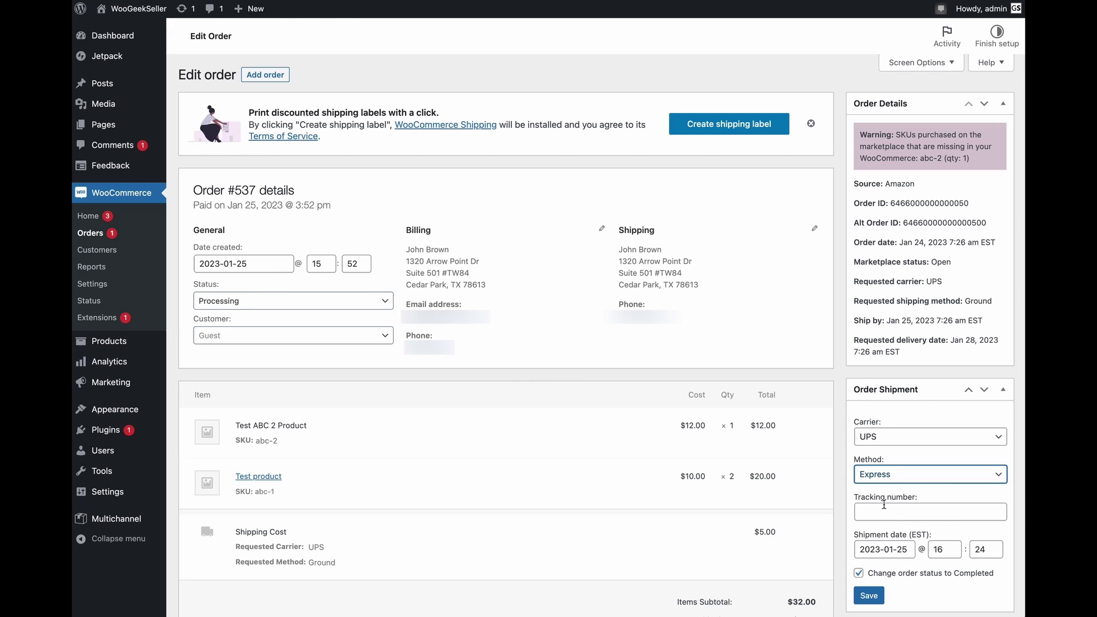
pyautogui.click(880, 512)
pyautogui.write('1000000001')
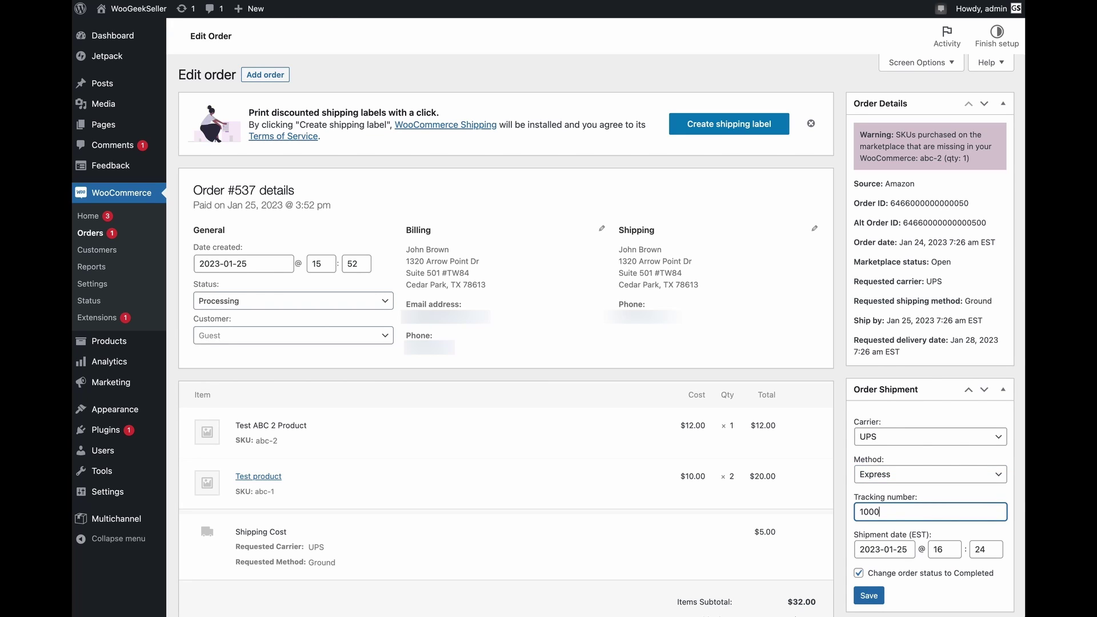
pyautogui.click(919, 591)
pyautogui.click(869, 596)
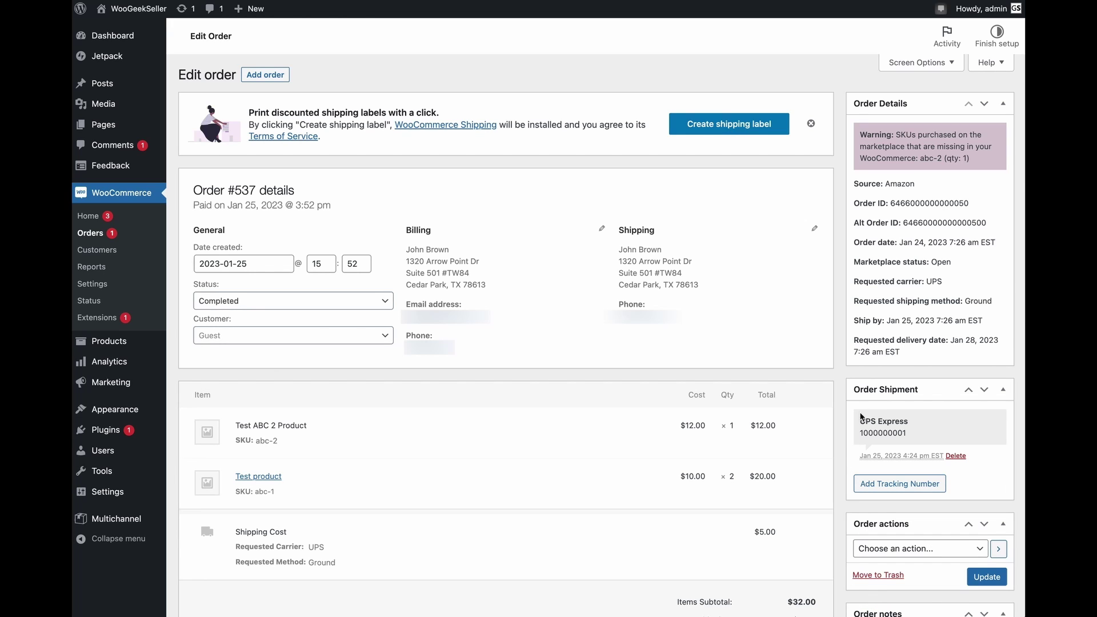
pyautogui.moveTo(860, 423); pyautogui.dragTo(911, 430)
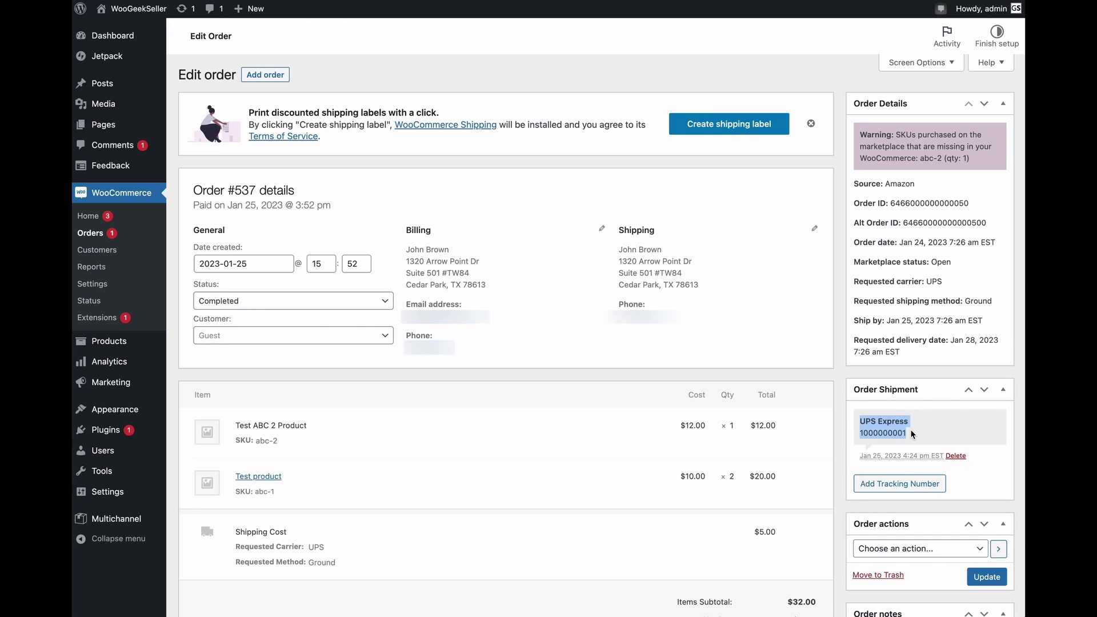
pyautogui.click(911, 430)
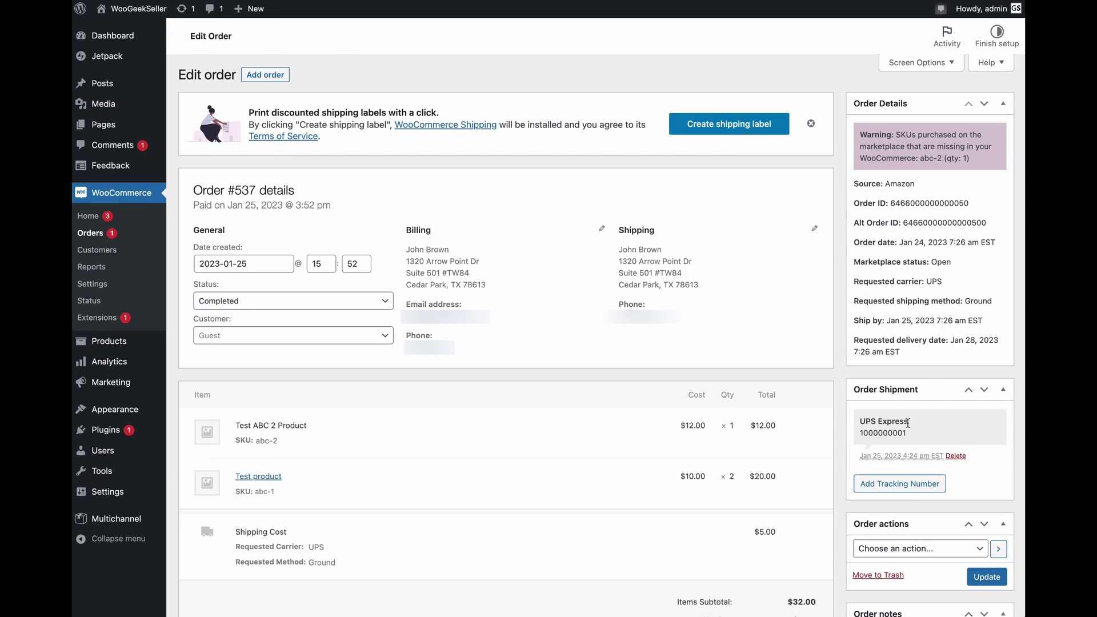
# - Open another shipment form and scroll through order #537's page
pyautogui.click(887, 485)
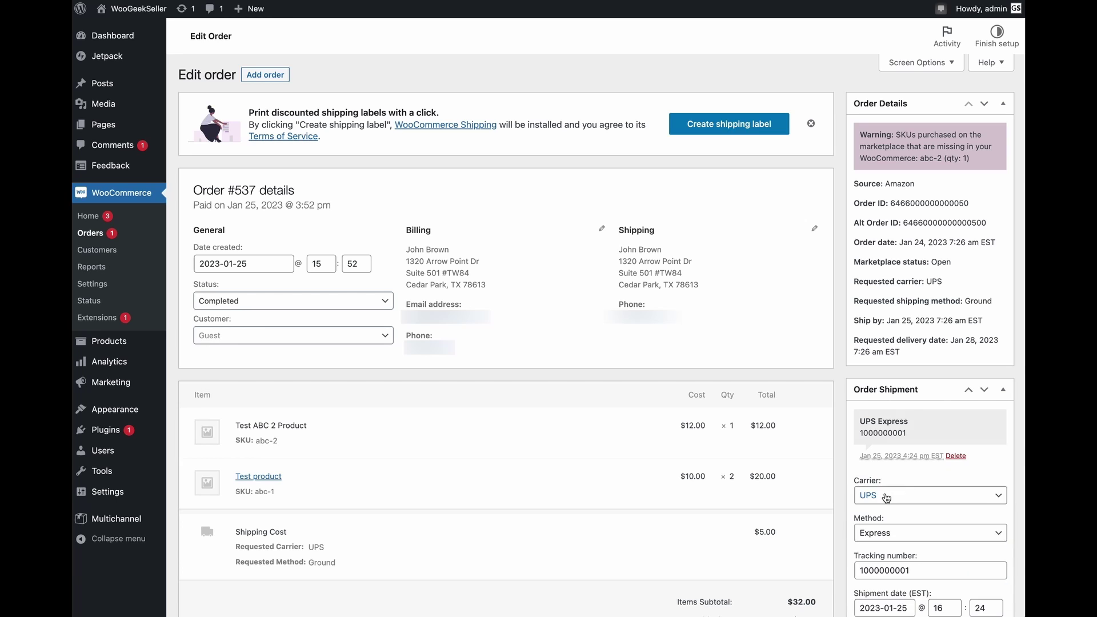
pyautogui.scroll(-2, 892, 491)
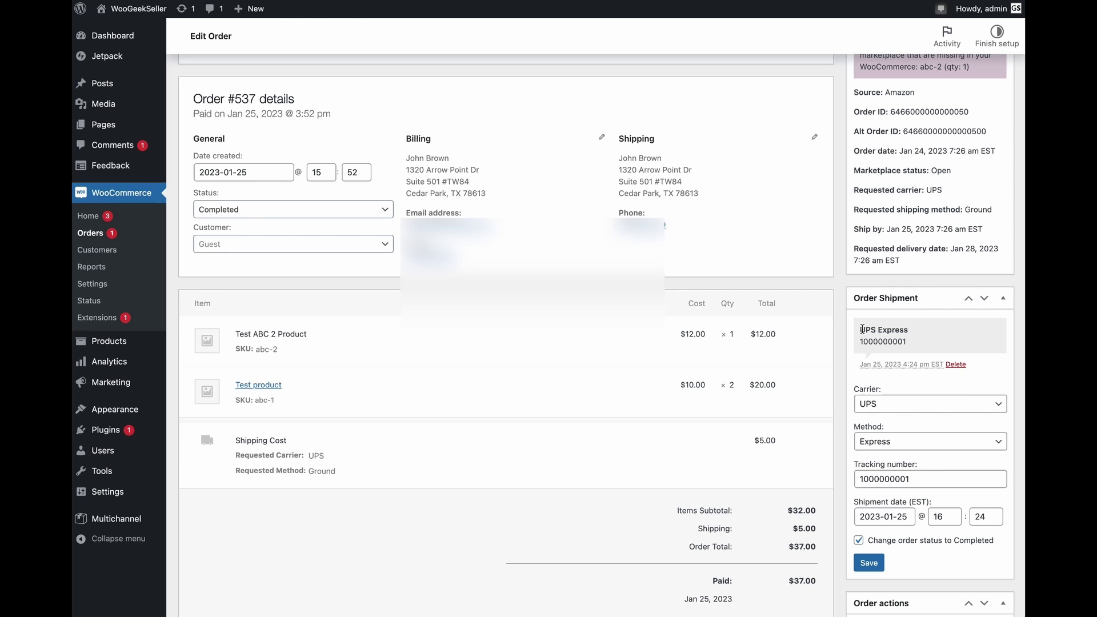
pyautogui.scroll(1, 891, 340)
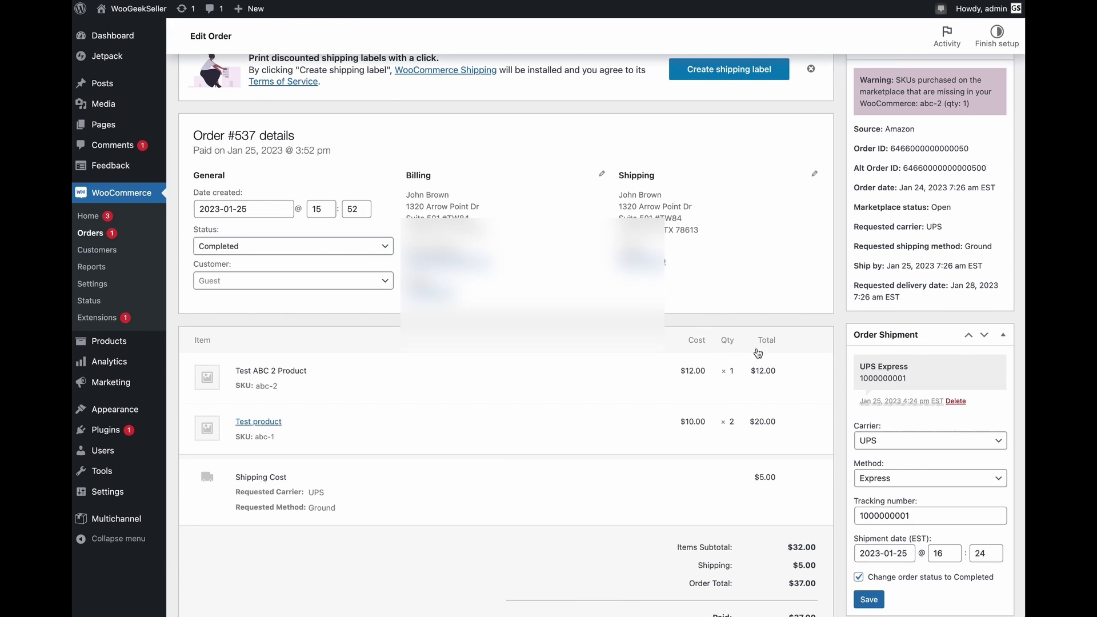
pyautogui.scroll(-1, 760, 522)
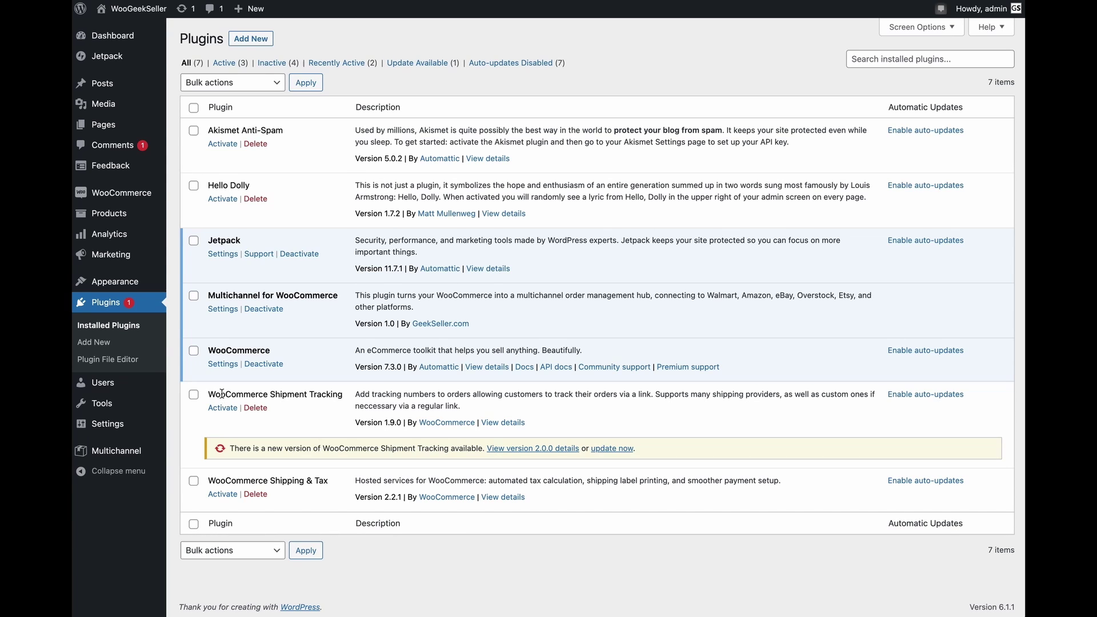
# - Activate the inactive WooCommerce Shipment Tracking 1.9.0 plugin
pyautogui.moveTo(212, 394); pyautogui.dragTo(343, 389)
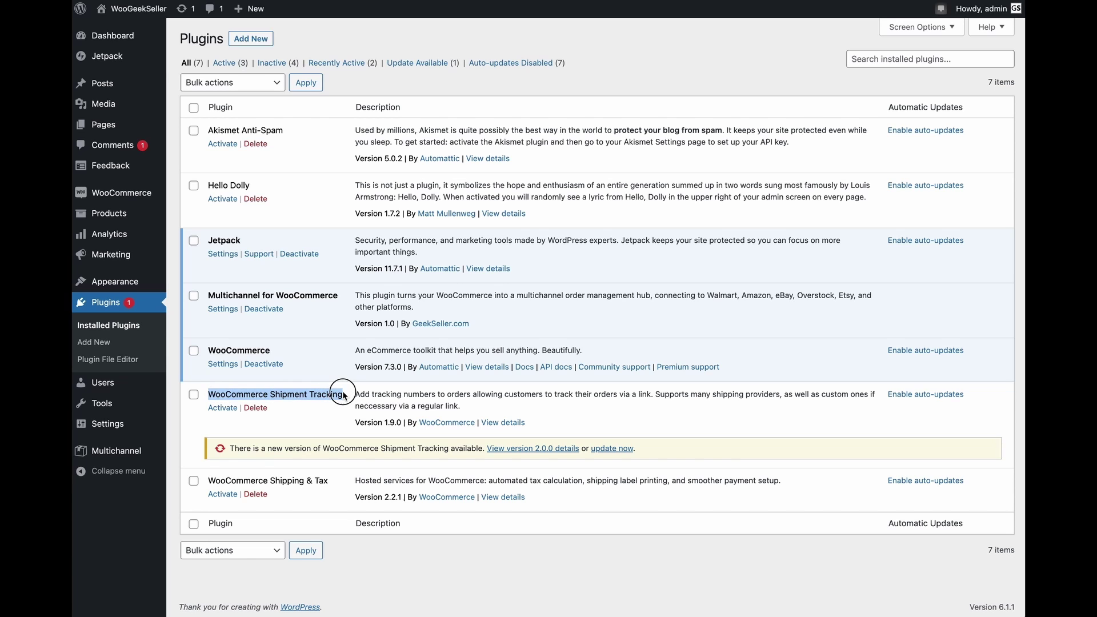
pyautogui.click(337, 390)
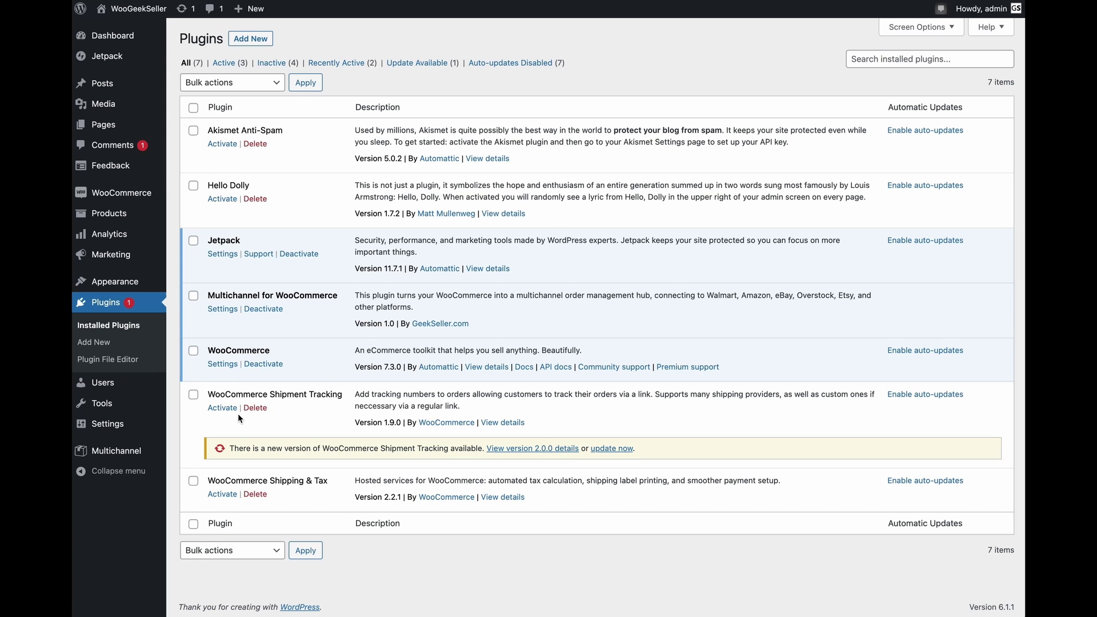
pyautogui.click(222, 408)
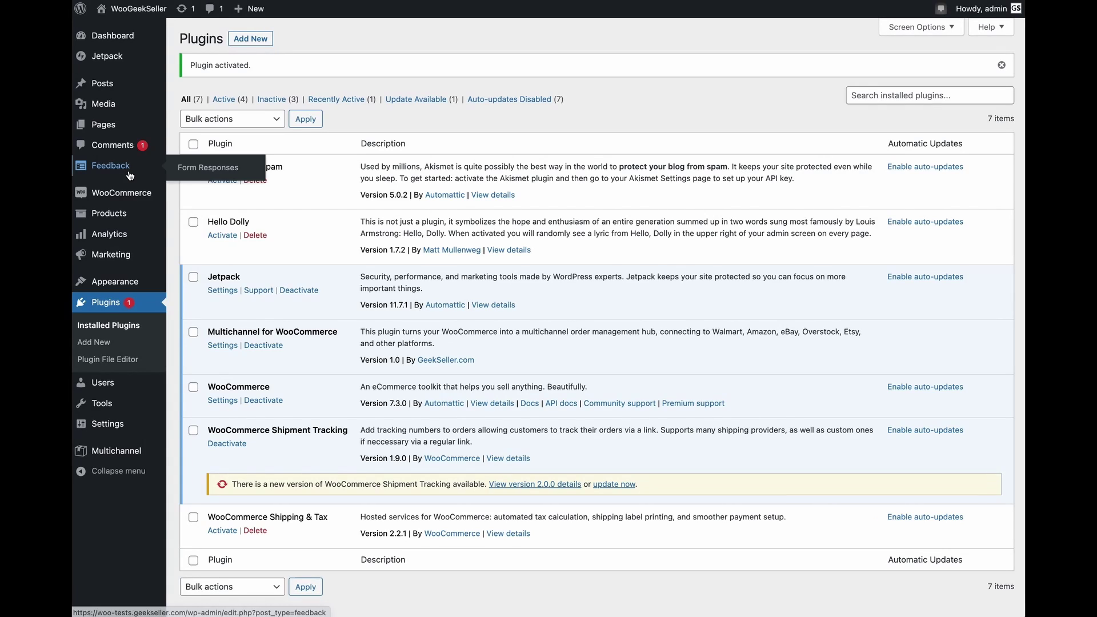
# - Open order #537 from the WooCommerce Orders list
pyautogui.moveTo(140, 202)
pyautogui.click(200, 214)
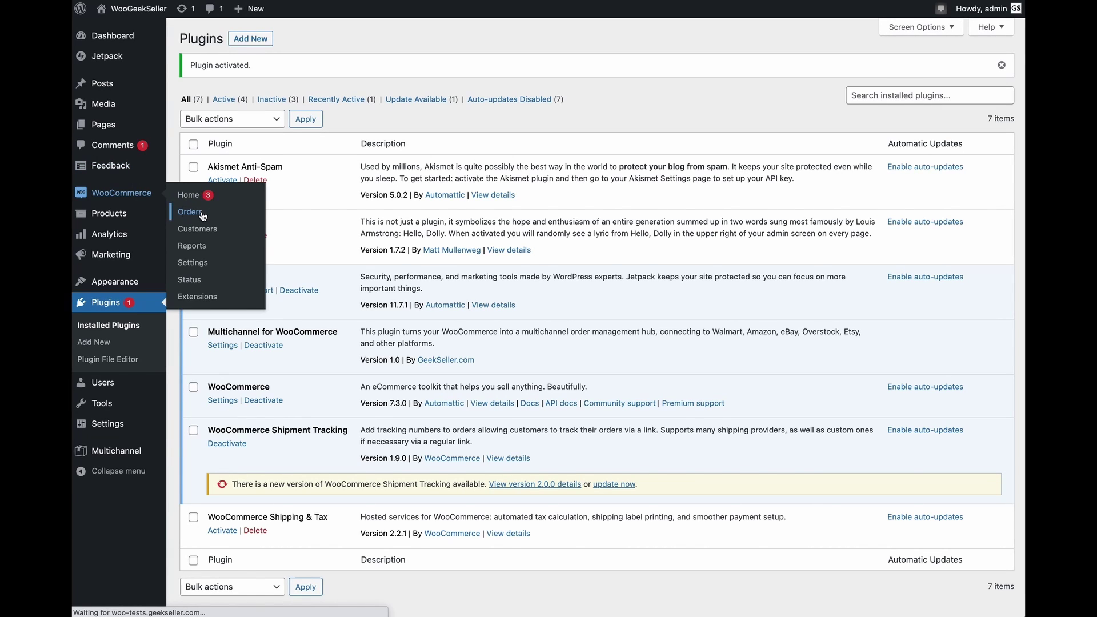
pyautogui.click(252, 184)
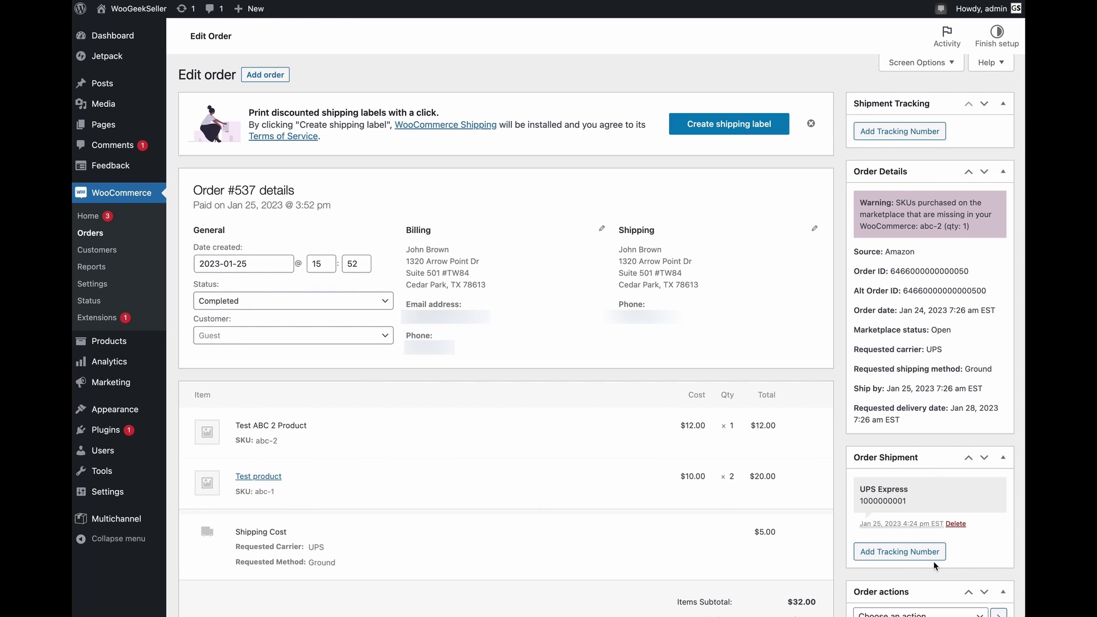
# - Start adding a tracking number in the Shipment Tracking box, then collapse it
pyautogui.click(871, 137)
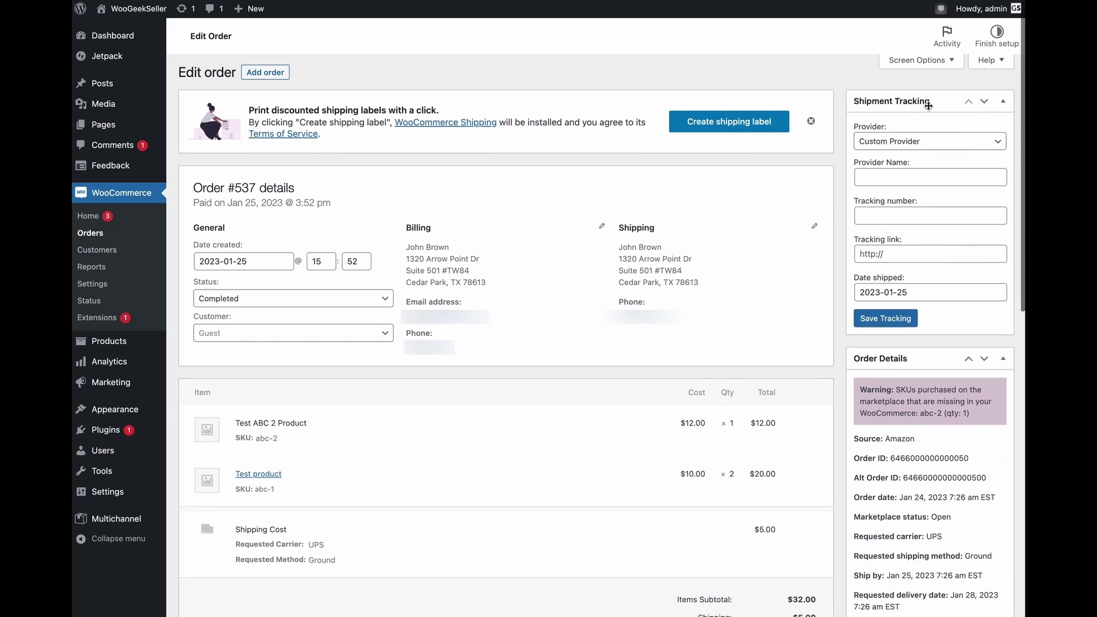
pyautogui.click(995, 113)
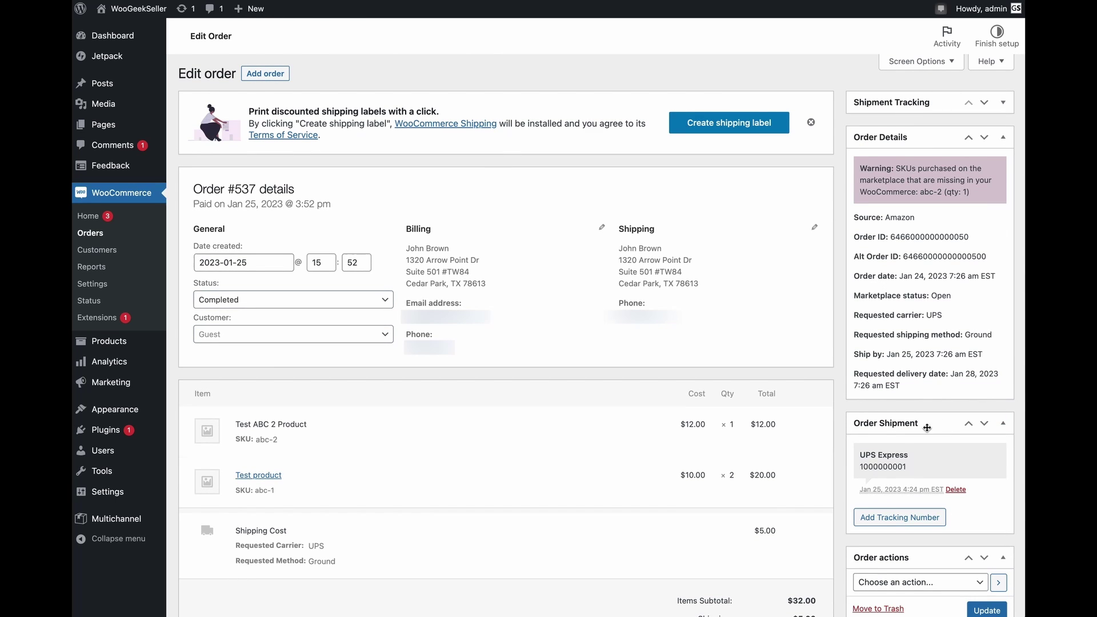
pyautogui.scroll(-1, 880, 337)
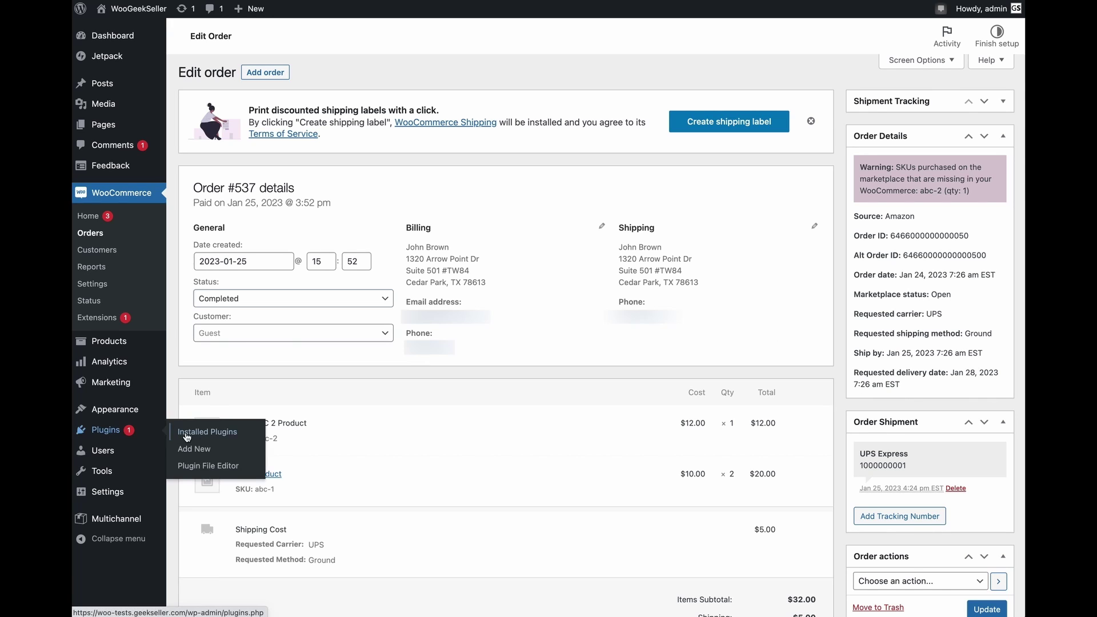
# - Return to Installed Plugins and briefly highlight the WooCommerce Shipping & Tax plugin name
pyautogui.click(111, 434)
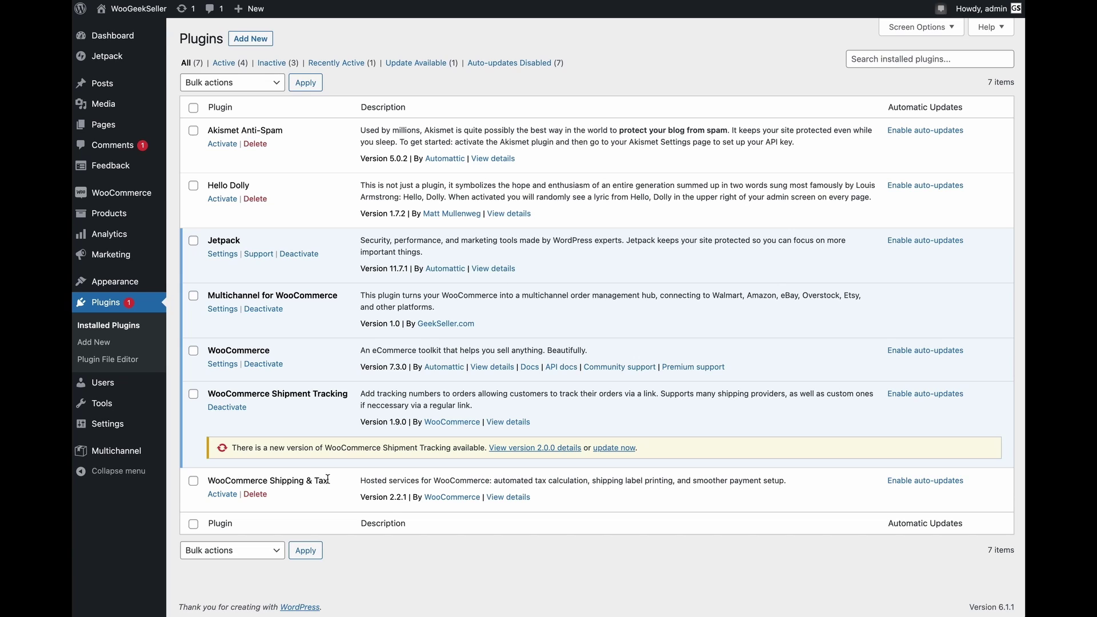
pyautogui.moveTo(329, 479); pyautogui.dragTo(201, 482)
pyautogui.click(331, 500)
# - Open the Multichannel for WooCommerce plugin page from the sidebar
pyautogui.click(115, 455)
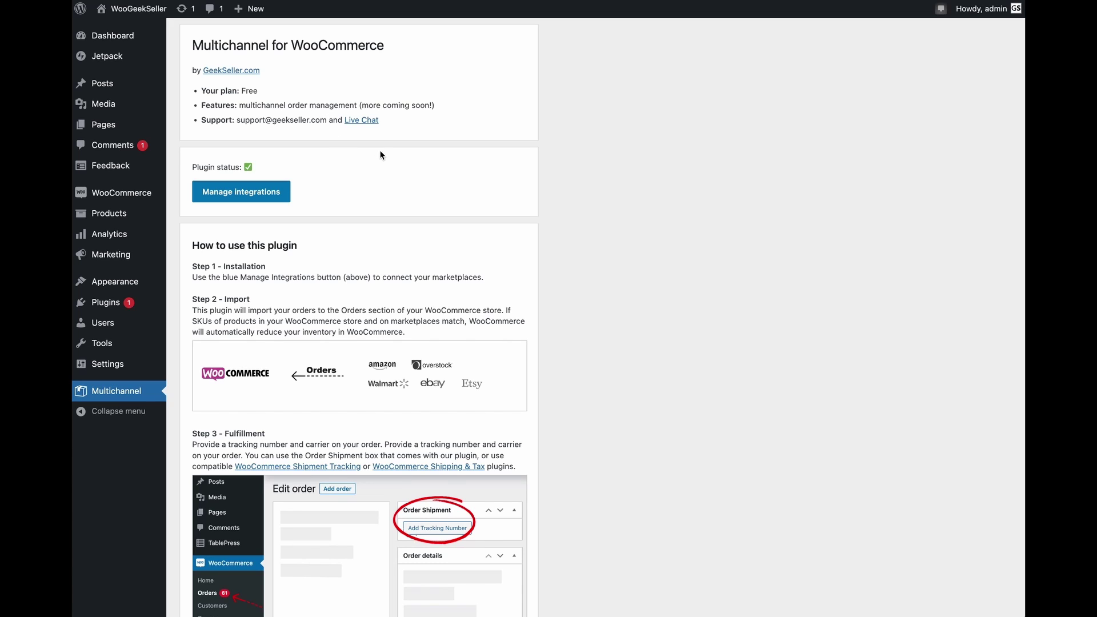
# - Follow the Live Chat link and open the offline Leave a Message support panel
pyautogui.click(358, 121)
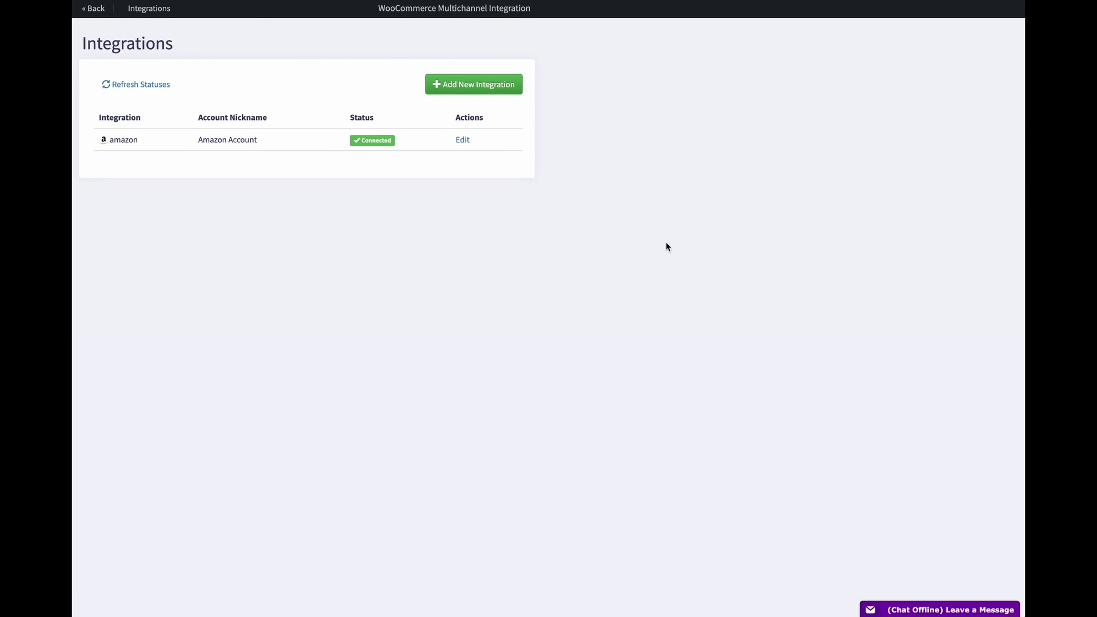
pyautogui.click(900, 610)
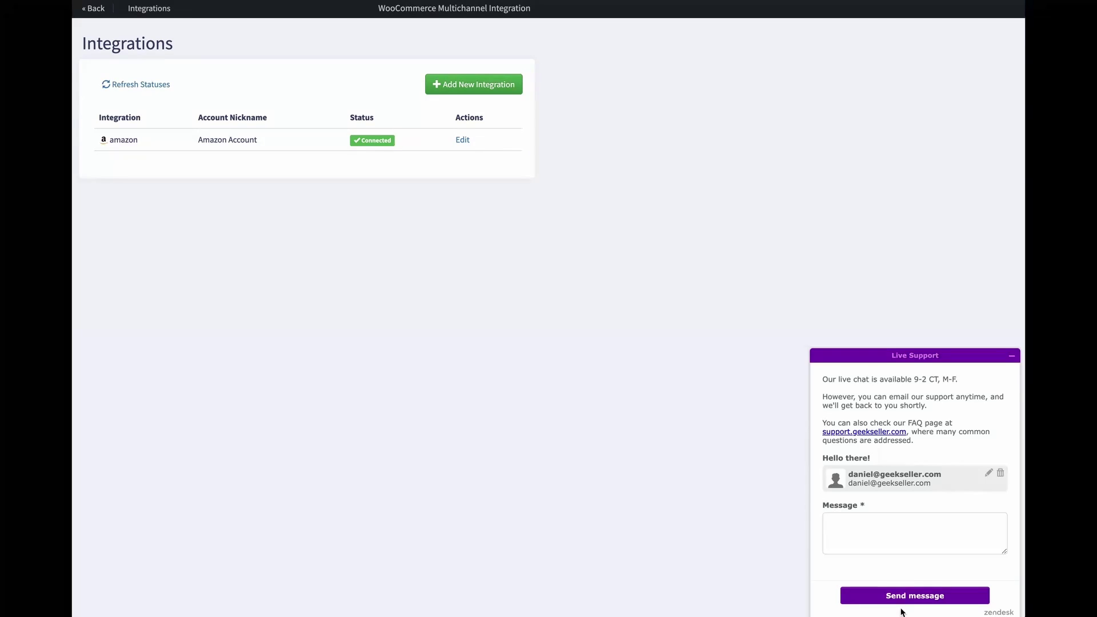